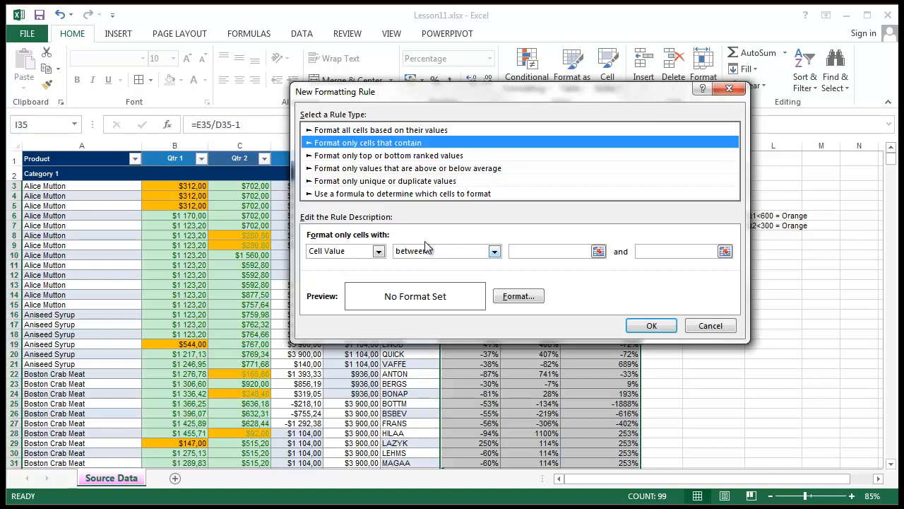
# - Set the new formatting rule to target cells with errors, give them a white font color, and apply the rule
pyautogui.click(379, 251)
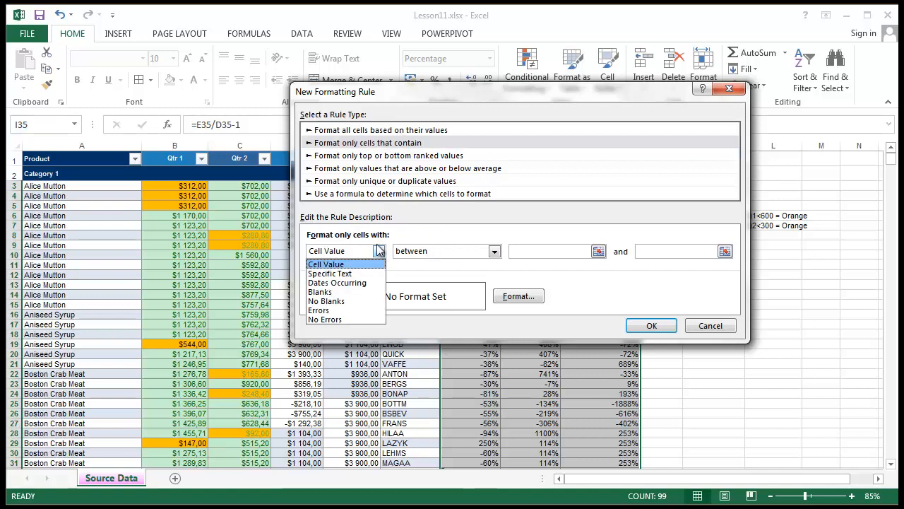
pyautogui.click(313, 311)
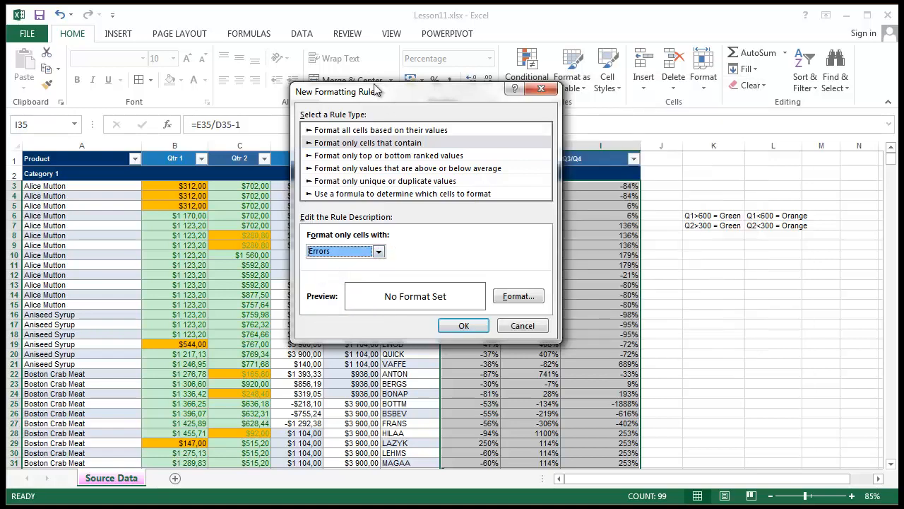
pyautogui.moveTo(374, 87); pyautogui.dragTo(227, 108)
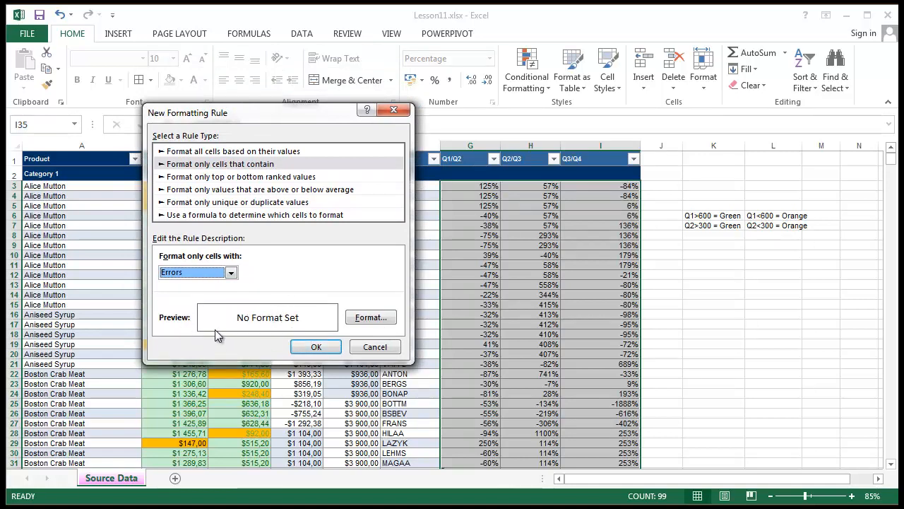
pyautogui.click(370, 317)
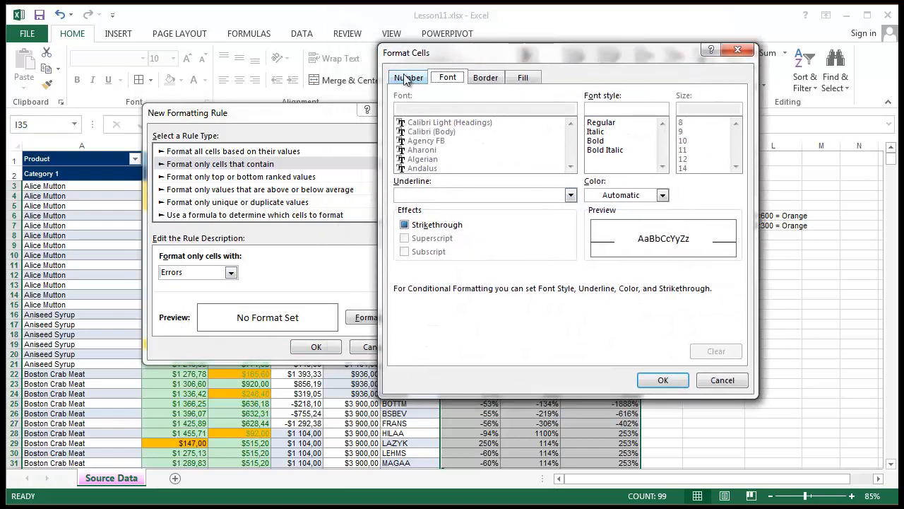
pyautogui.click(643, 195)
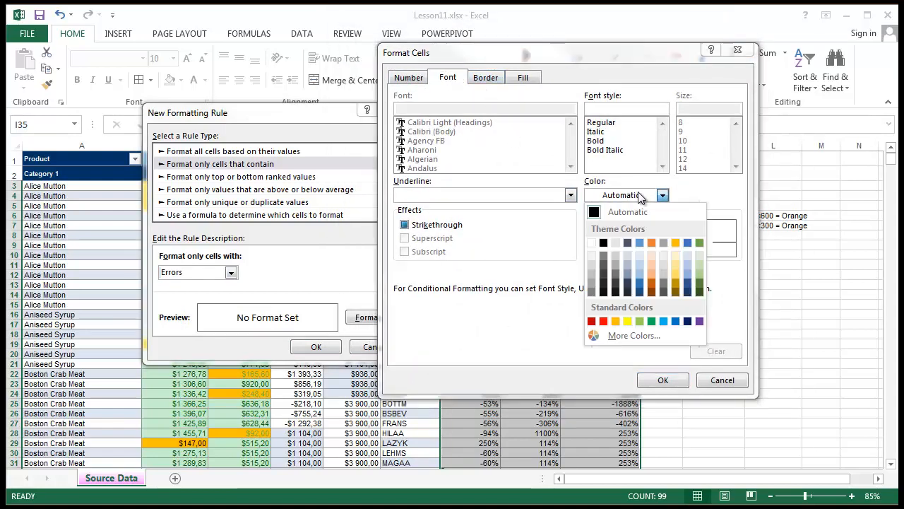
pyautogui.click(592, 243)
pyautogui.click(664, 385)
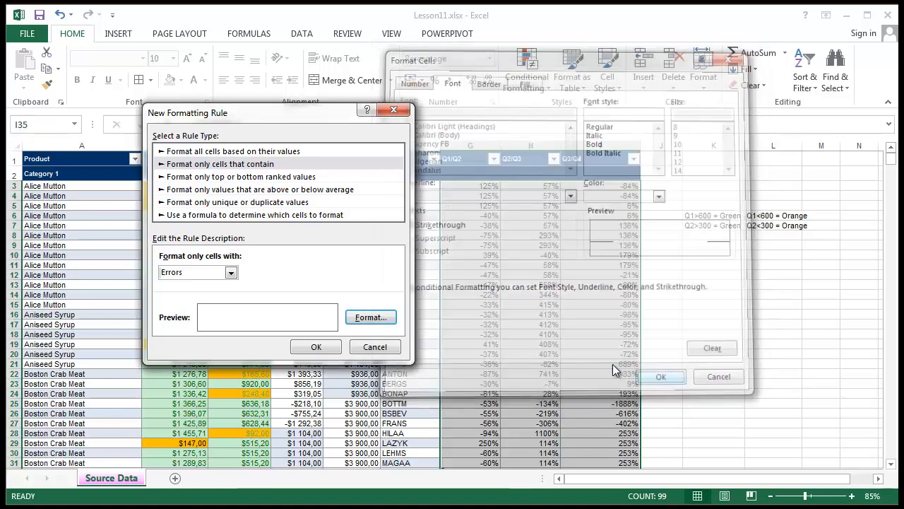
pyautogui.click(316, 347)
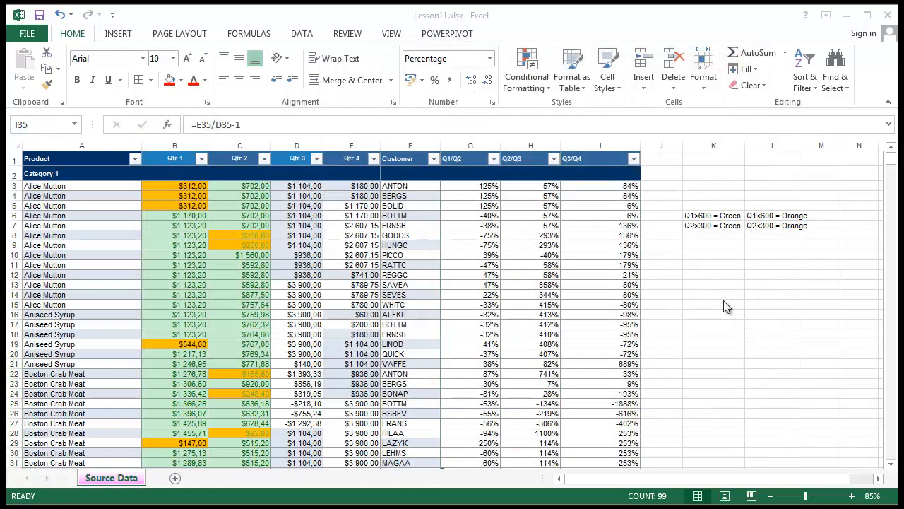
# - Inspect the formulas behind the blank-looking cells G32 and I33 in the quarter comparison columns
pyautogui.scroll(-1, 546, 281)
pyautogui.scroll(-2, 546, 282)
pyautogui.click(728, 325)
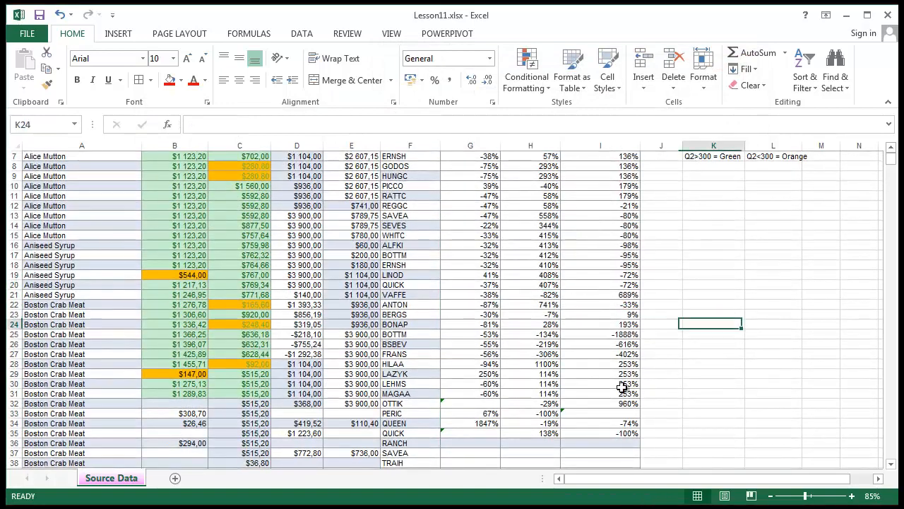
pyautogui.click(468, 403)
pyautogui.click(773, 383)
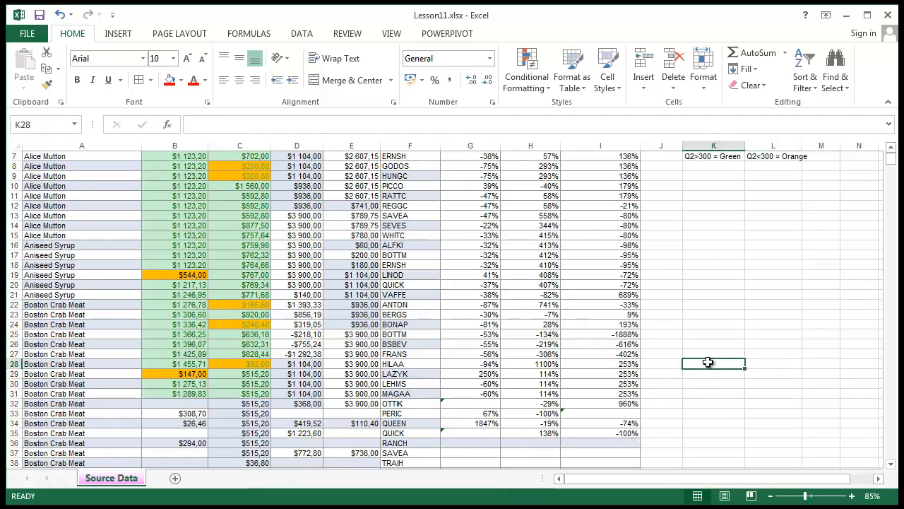
pyautogui.click(602, 413)
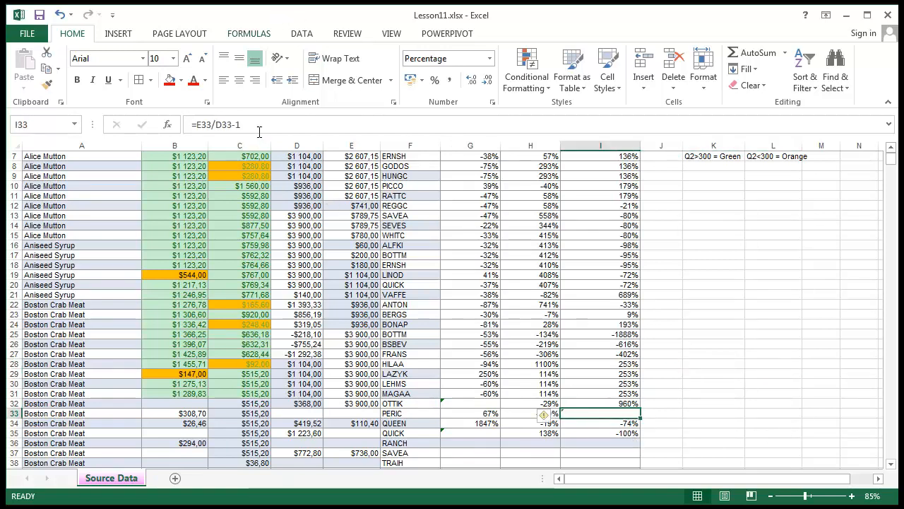
pyautogui.click(728, 414)
pyautogui.click(571, 406)
pyautogui.click(575, 422)
pyautogui.click(575, 414)
pyautogui.click(688, 404)
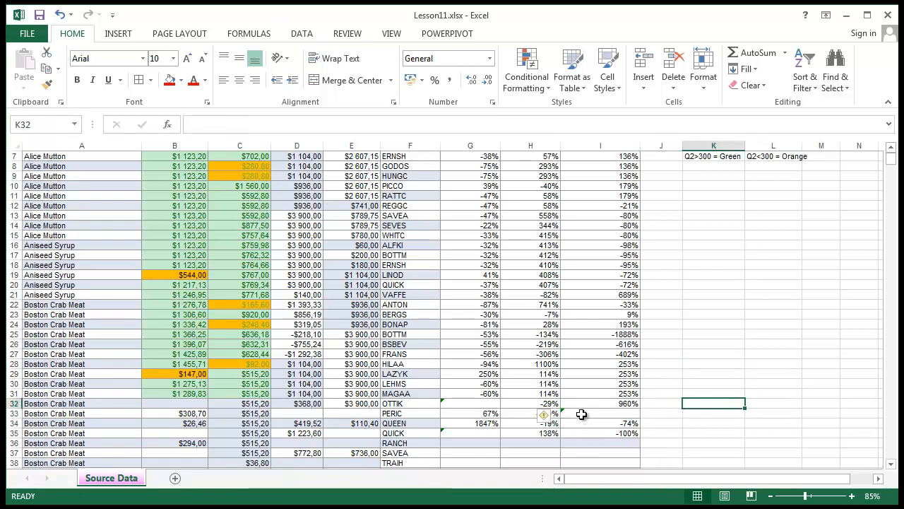
pyautogui.click(582, 414)
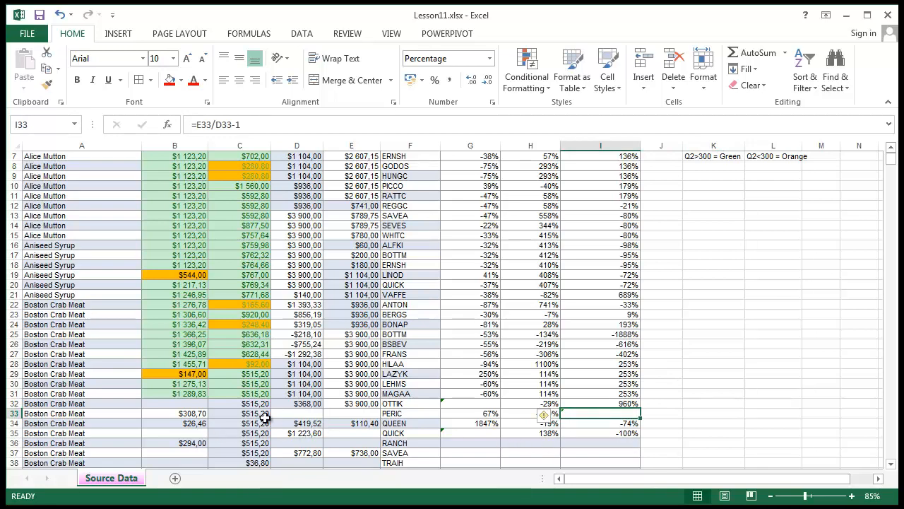
pyautogui.click(463, 403)
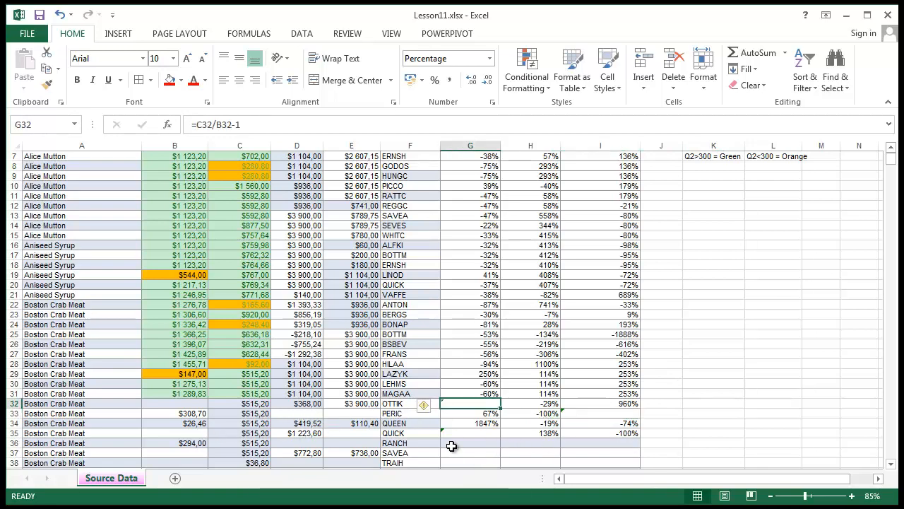
# - Test the Q1/Q2 formula in row 32 by entering 1 in B32, and undo the entry
pyautogui.click(185, 403)
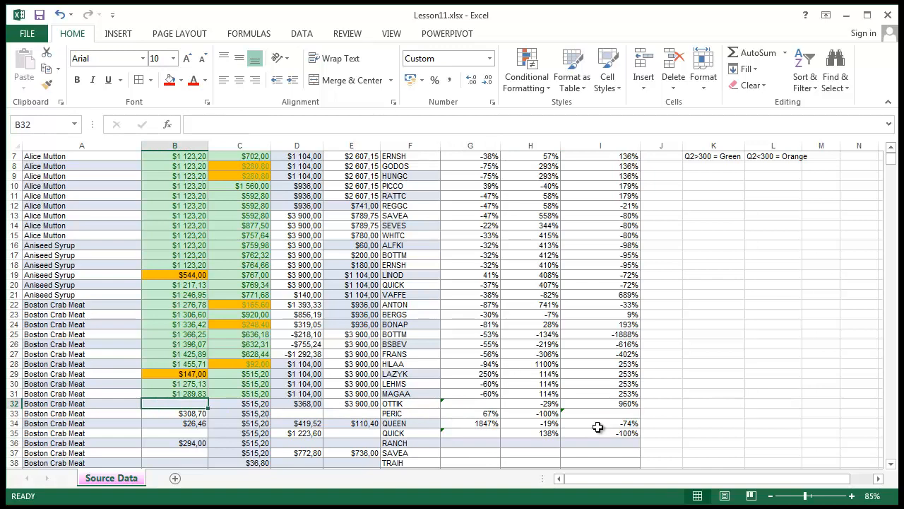
pyautogui.write('1')
pyautogui.press('Return')
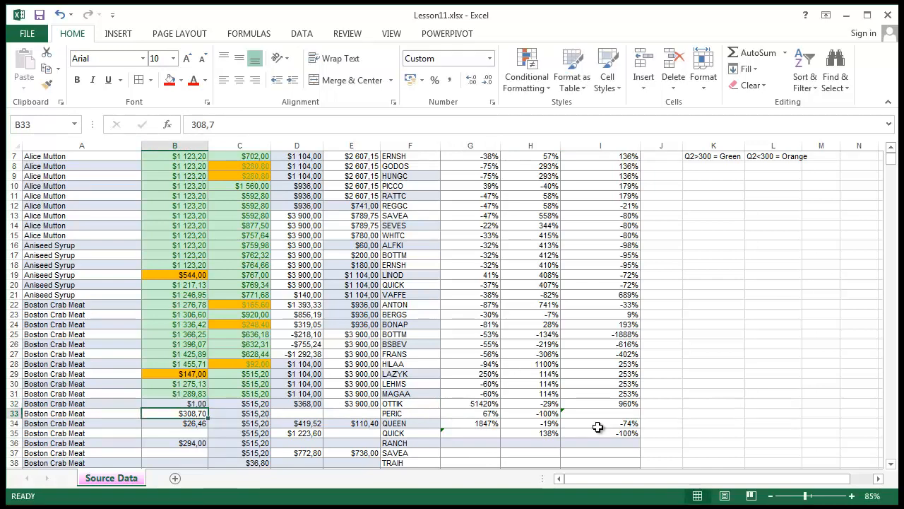
pyautogui.click(470, 395)
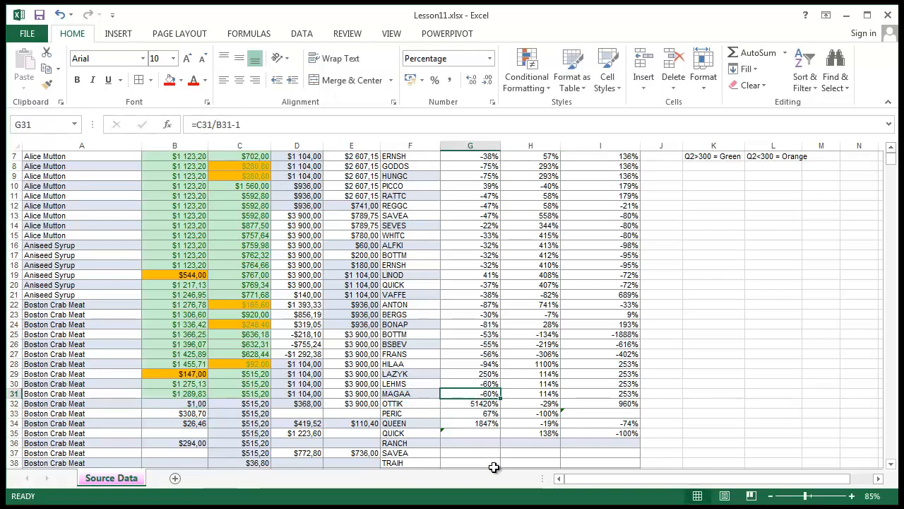
pyautogui.hotkey('ctrl', 'z')
pyautogui.click(481, 405)
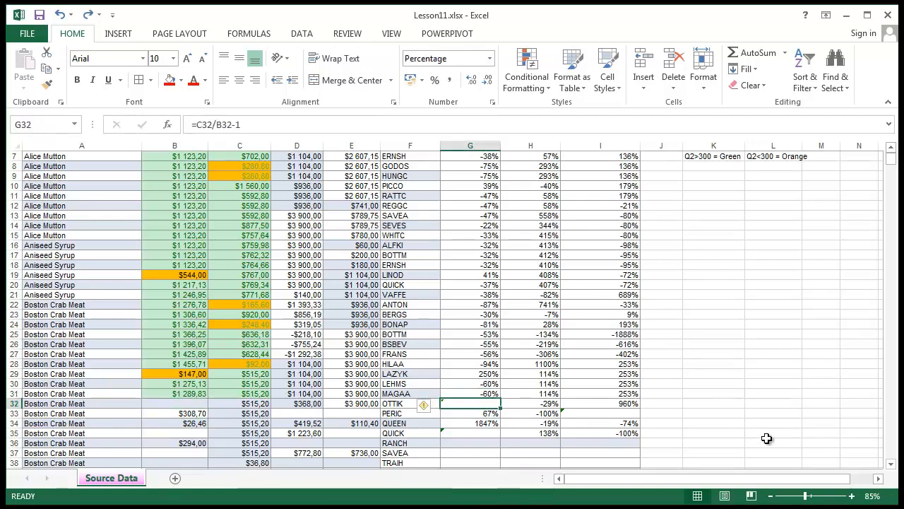
pyautogui.hotkey('ctrl', 'y')
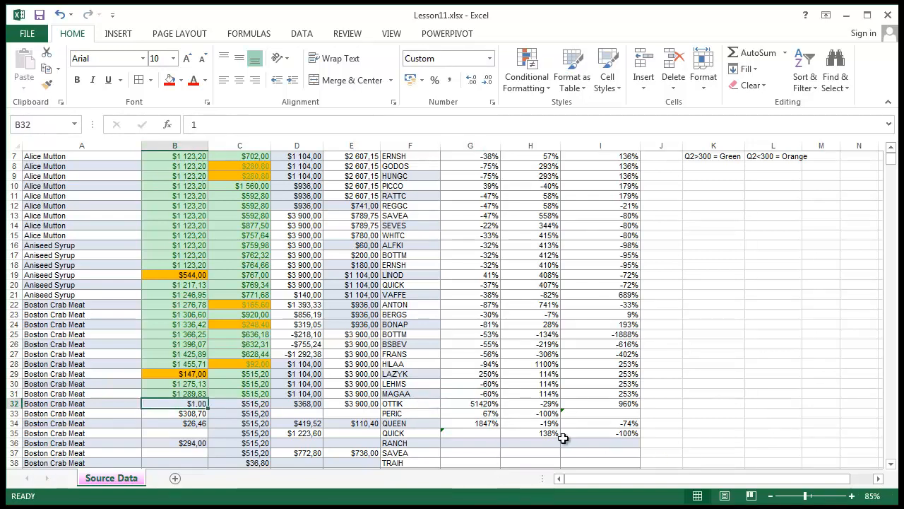
pyautogui.hotkey('ctrl', 'z')
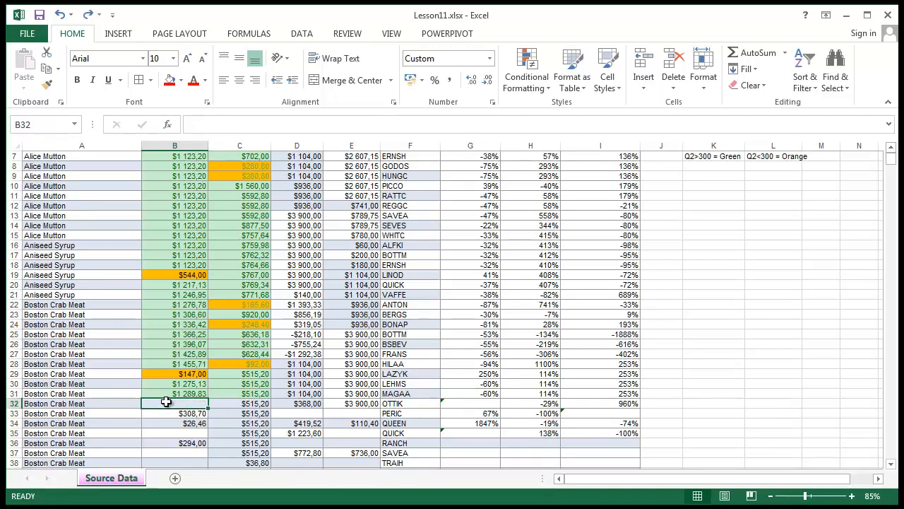
# - Start another highlight rule for G32 and try No Errors and Blanks as its condition
pyautogui.click(482, 406)
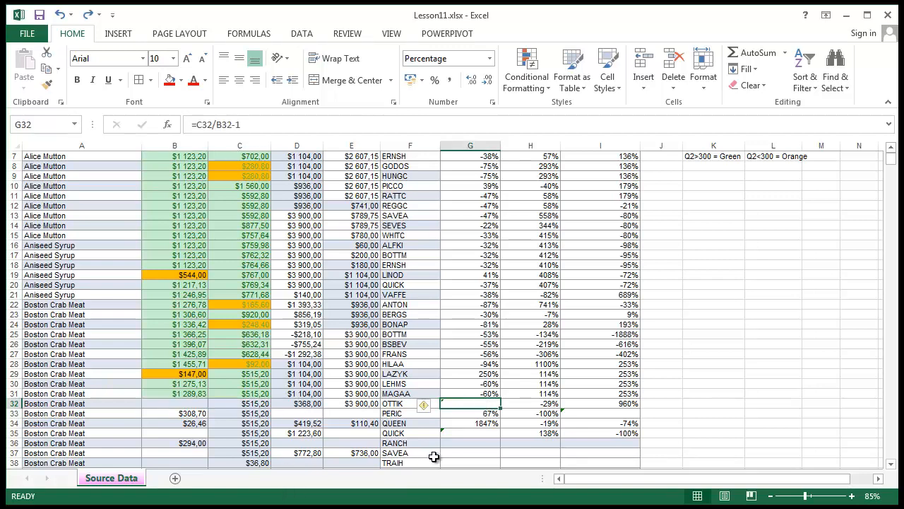
pyautogui.click(525, 70)
pyautogui.moveTo(532, 114)
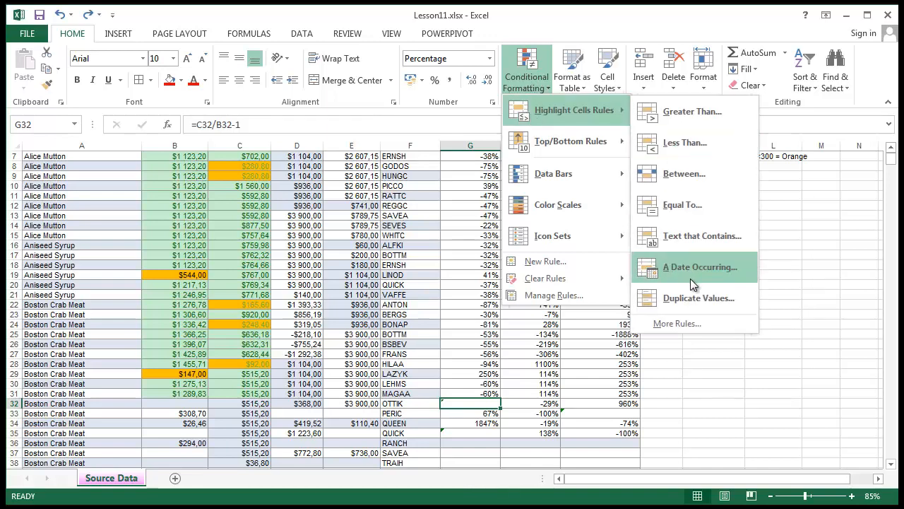
pyautogui.click(696, 325)
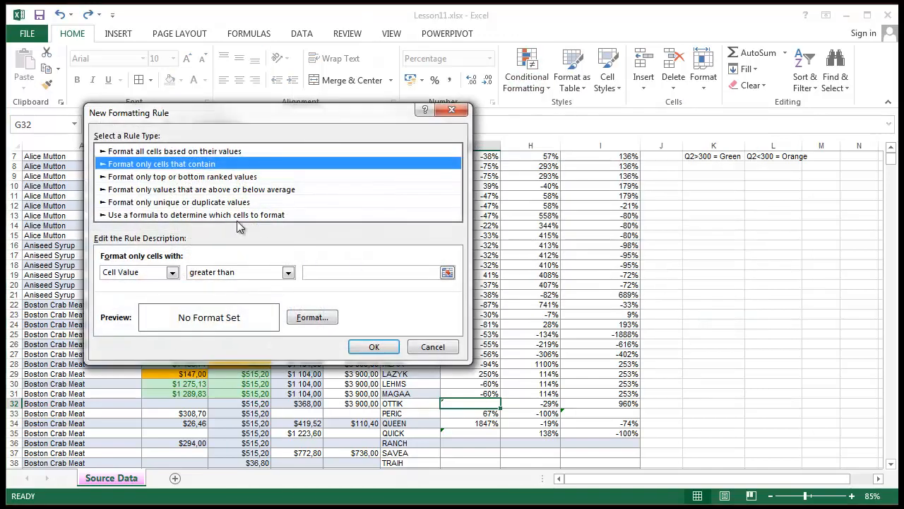
pyautogui.click(129, 272)
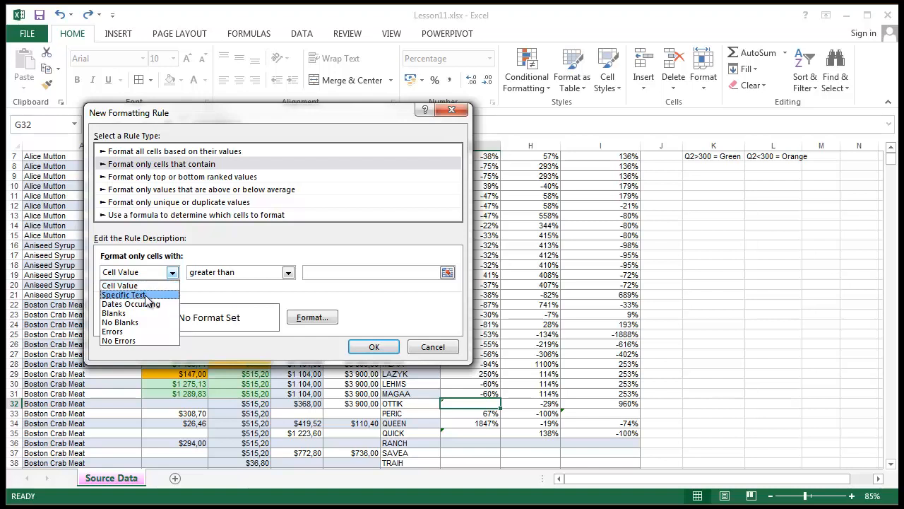
pyautogui.click(132, 343)
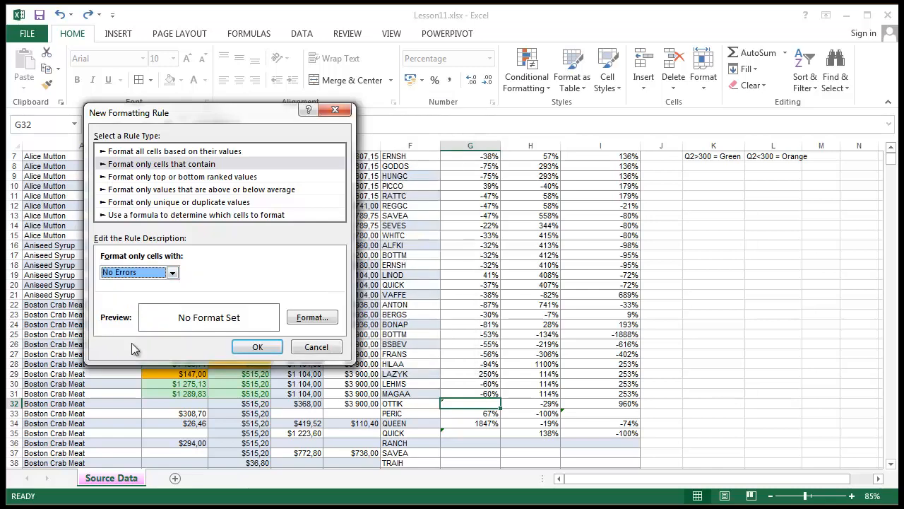
pyautogui.click(172, 274)
pyautogui.click(173, 275)
pyautogui.click(172, 272)
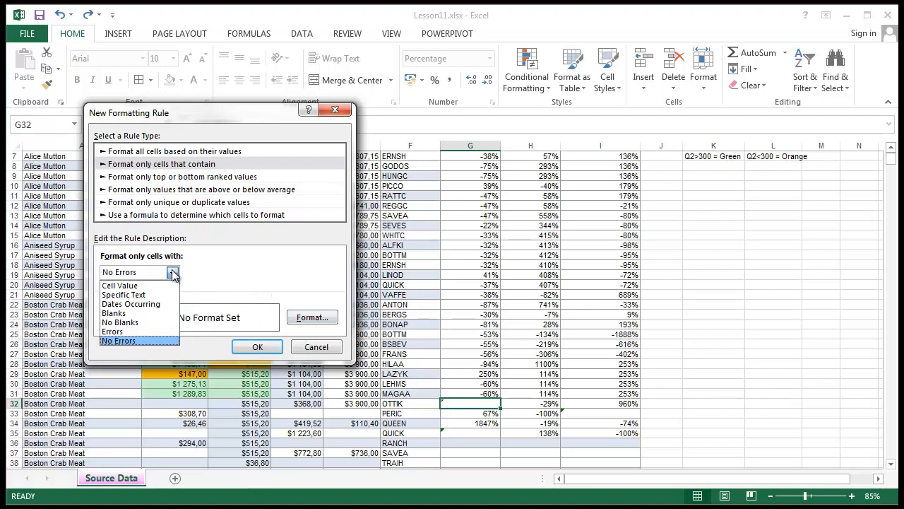
pyautogui.click(131, 313)
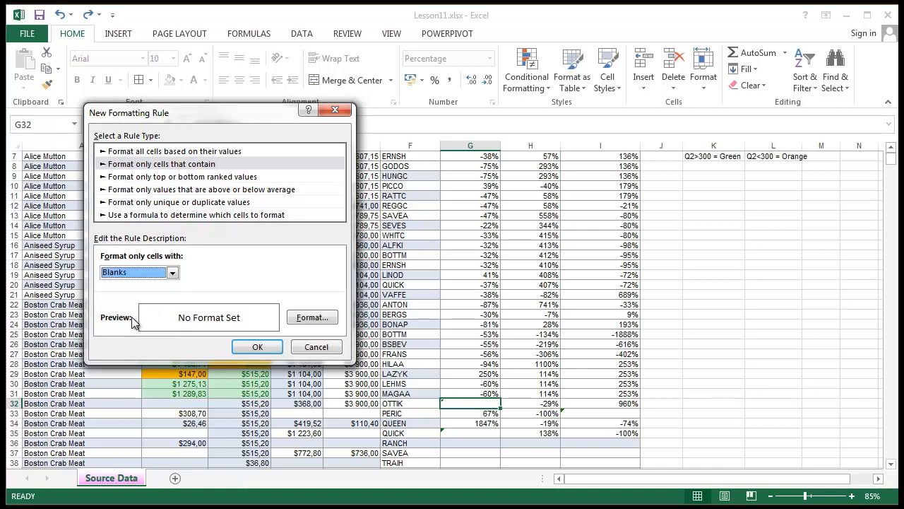
# - Review the border, font and fill formatting options for the blank-cell rule, and discard the rule
pyautogui.click(315, 321)
pyautogui.click(195, 62)
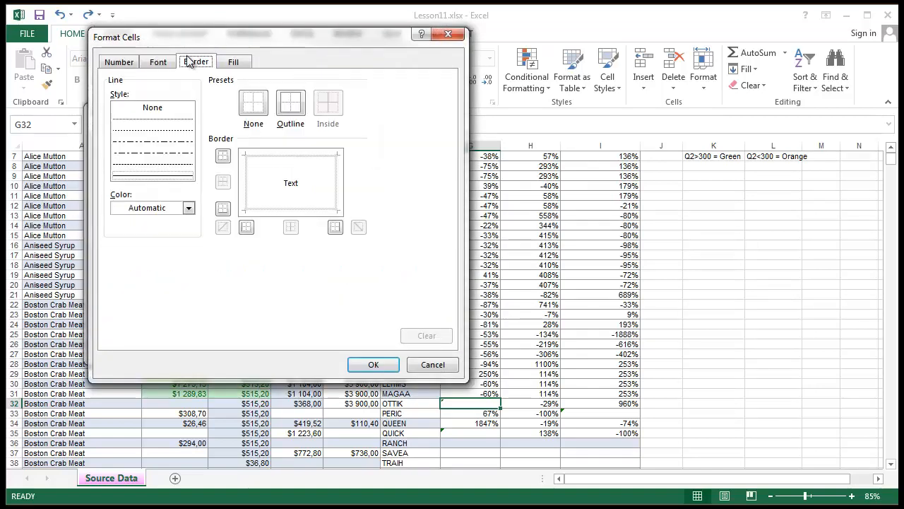
pyautogui.click(228, 62)
pyautogui.click(198, 64)
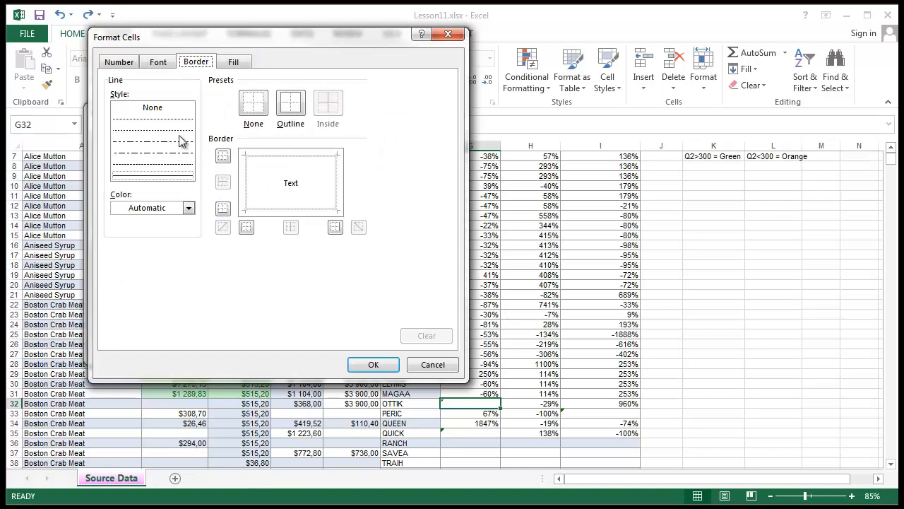
pyautogui.click(157, 62)
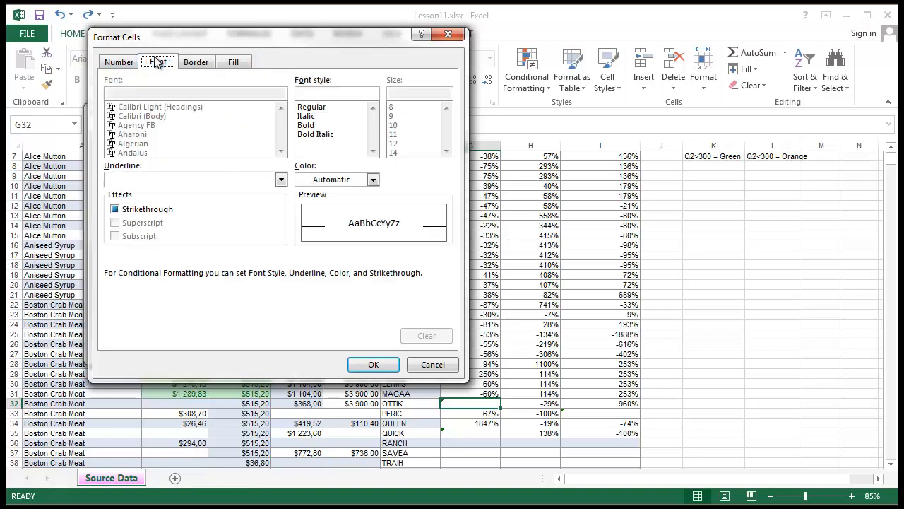
pyautogui.click(234, 62)
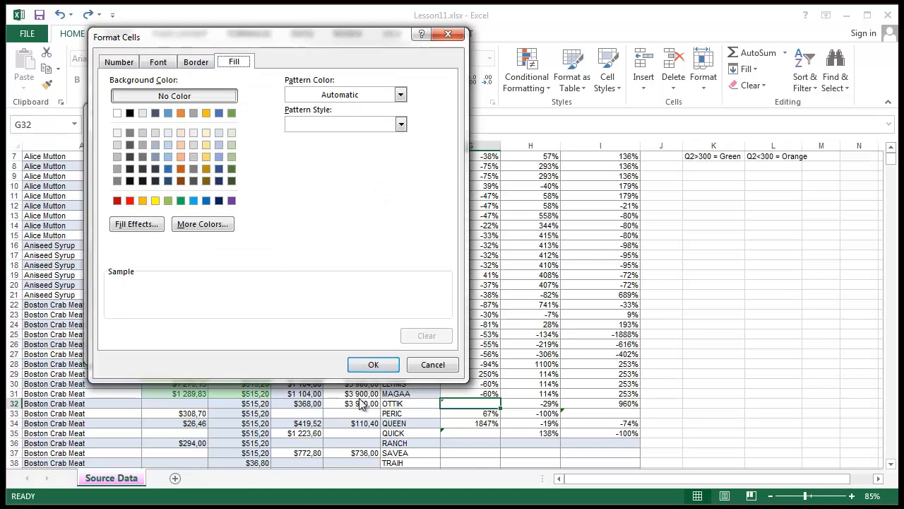
pyautogui.click(373, 364)
pyautogui.click(310, 347)
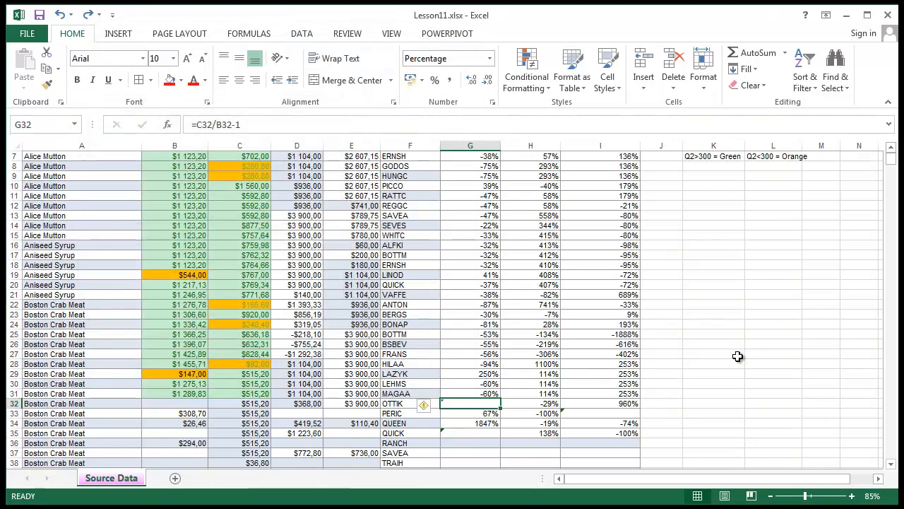
pyautogui.click(735, 355)
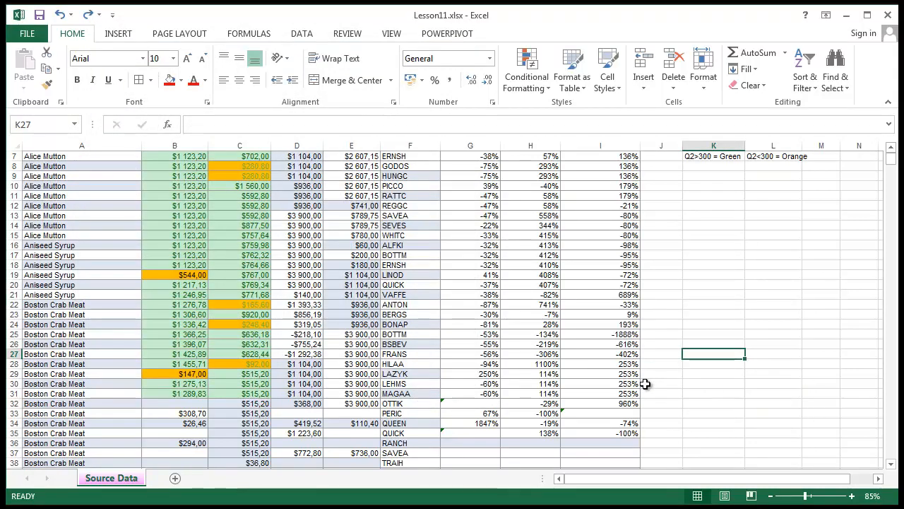
pyautogui.click(535, 335)
pyautogui.scroll(2, 145, 223)
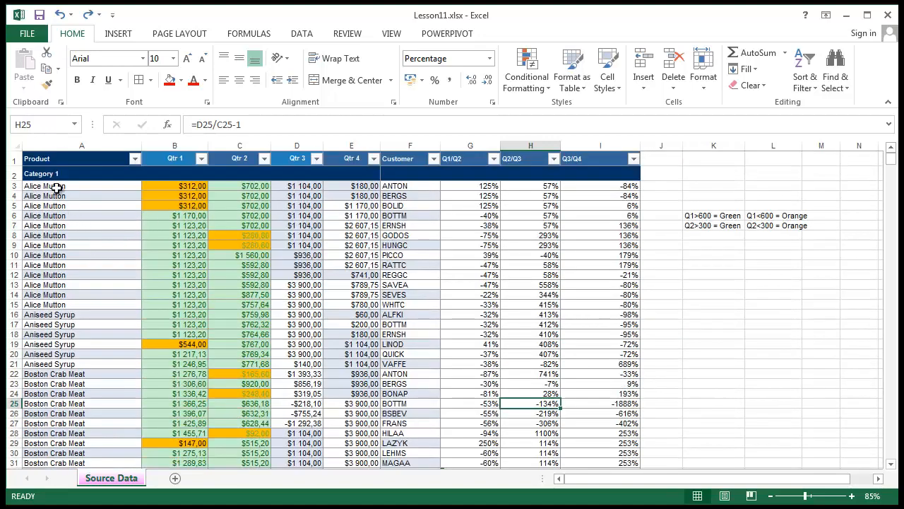
pyautogui.scroll(-7, 515, 226)
pyautogui.scroll(5, 515, 217)
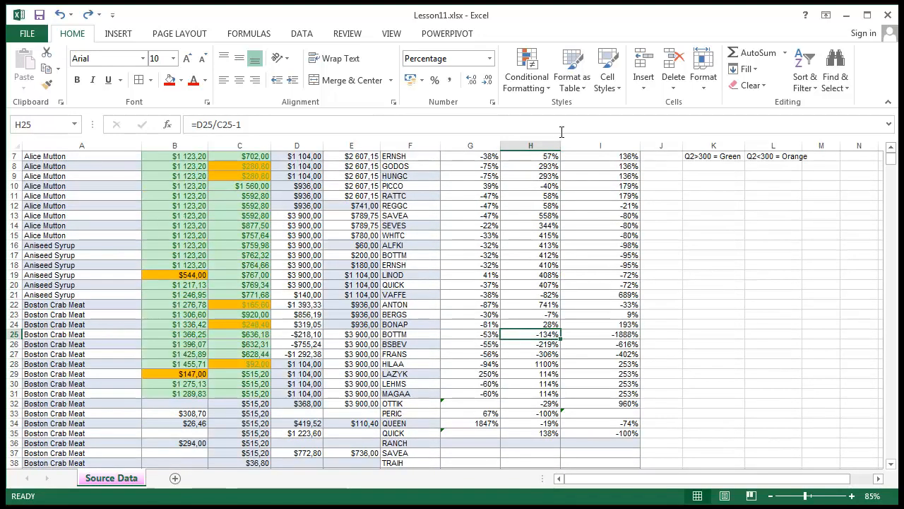
pyautogui.scroll(2, 526, 276)
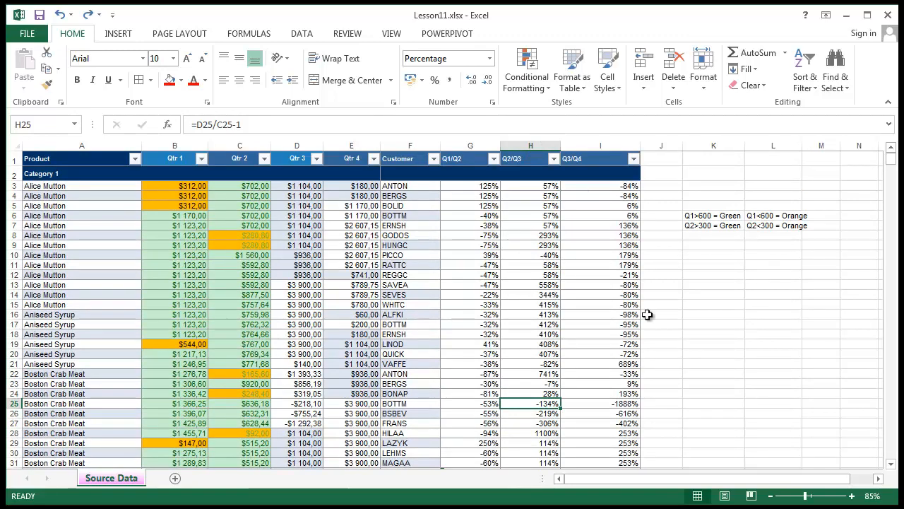
# - Look through the Data Bars and Icon Sets options of conditional formatting without applying any
pyautogui.click(660, 334)
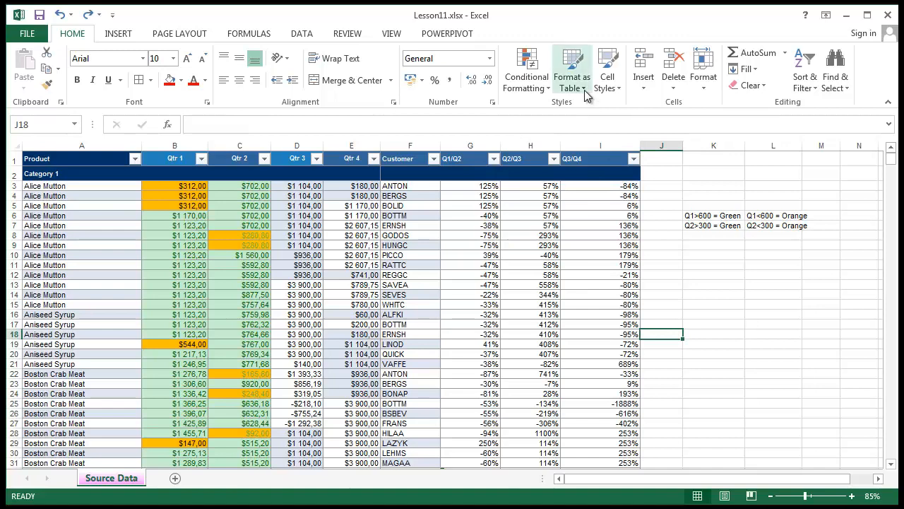
pyautogui.click(538, 88)
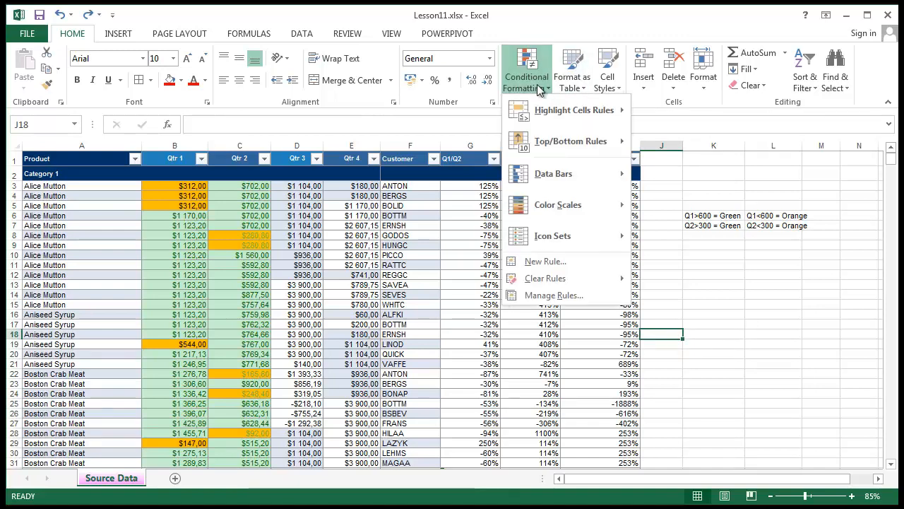
pyautogui.moveTo(600, 176)
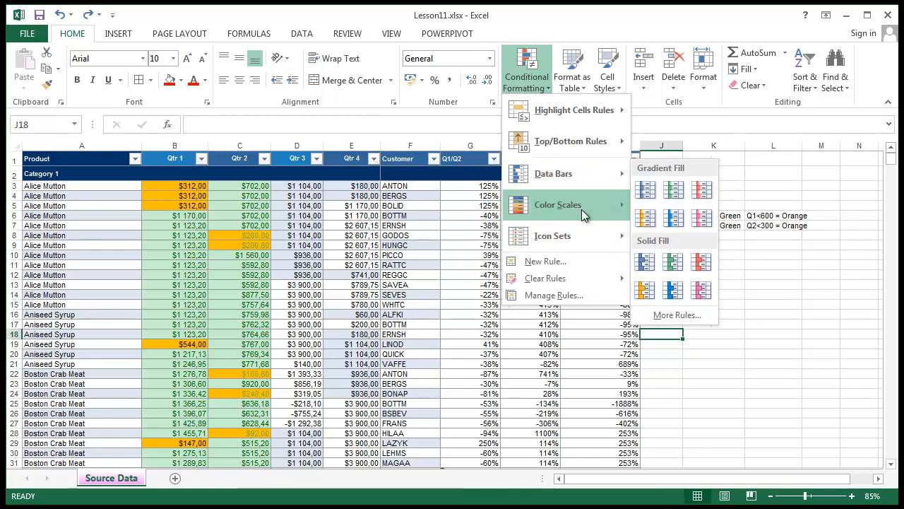
pyautogui.moveTo(573, 245)
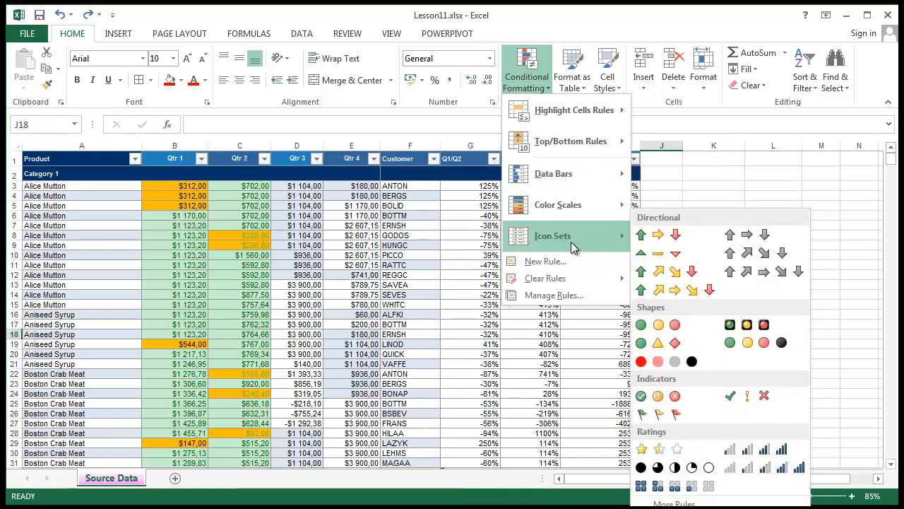
pyautogui.click(717, 174)
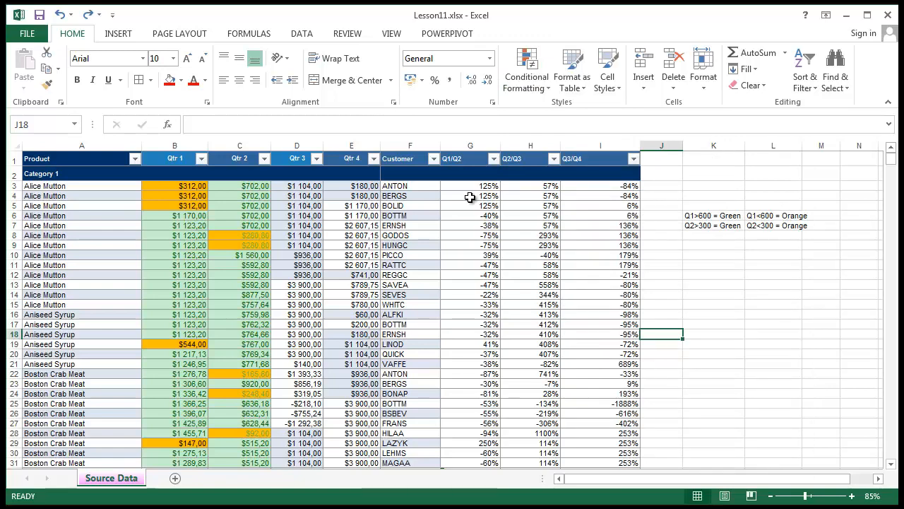
# - Apply the 3 Arrows (Colored) icon set to the percentages in the Q1/Q2, Q2/Q3 and Q3/Q4 columns, starting at G3
pyautogui.moveTo(470, 186); pyautogui.dragTo(612, 432)
pyautogui.scroll(2, 725, 370)
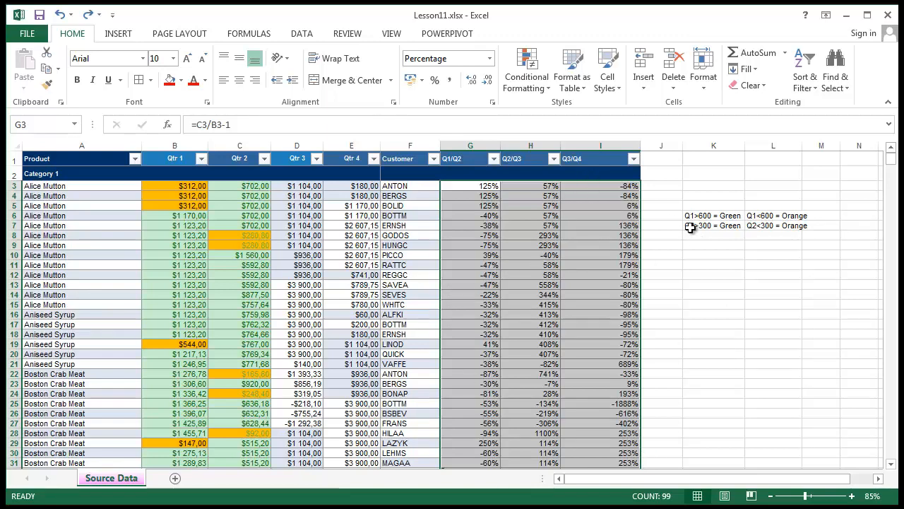
pyautogui.click(529, 84)
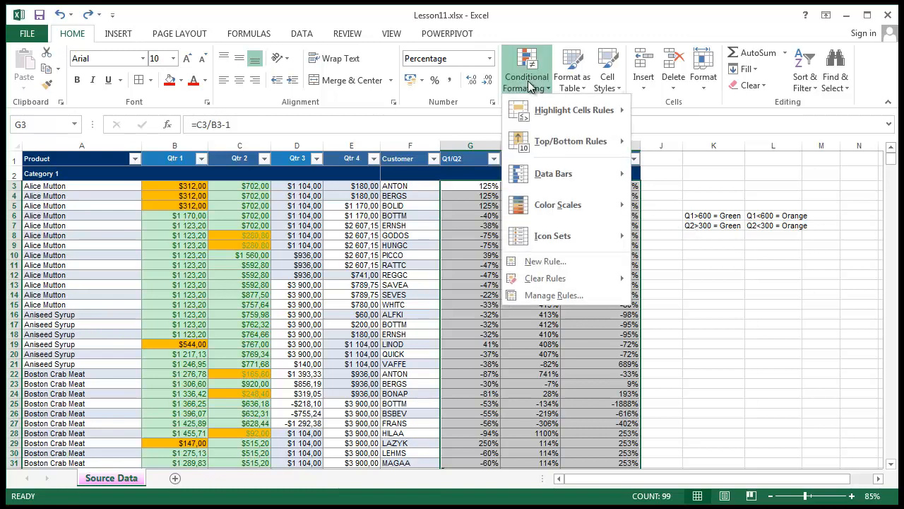
pyautogui.moveTo(535, 241)
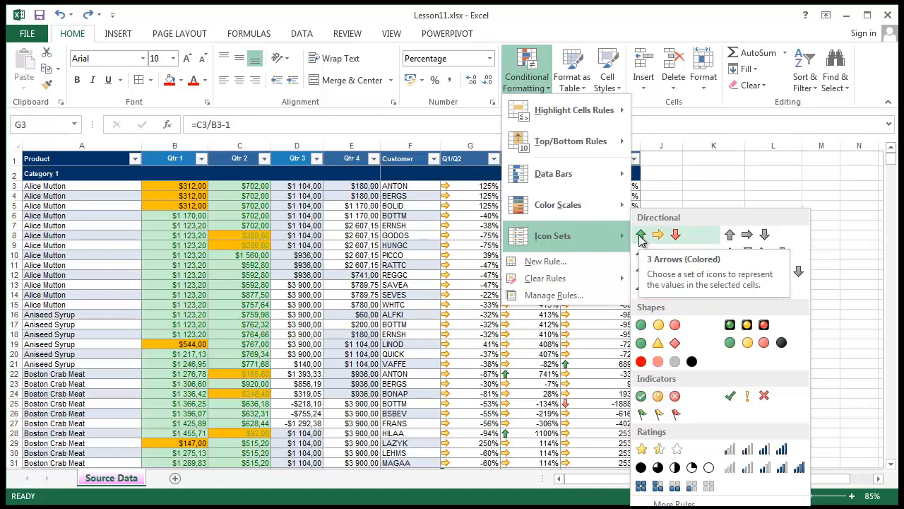
pyautogui.click(675, 240)
pyautogui.click(773, 338)
# - Examine how the arrow icons are assigned to the percentages across the three quarter comparison columns, including cells H6, I9 and H13
pyautogui.scroll(-3, 521, 247)
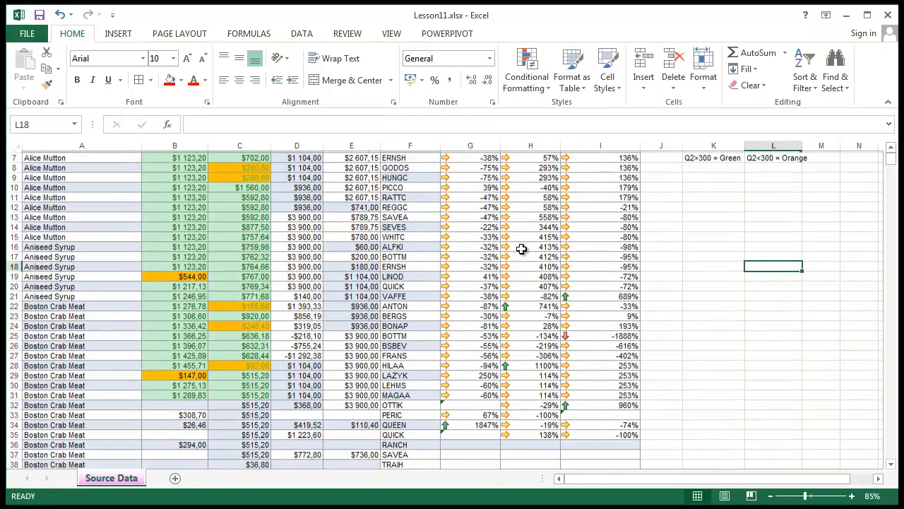
pyautogui.scroll(3, 571, 339)
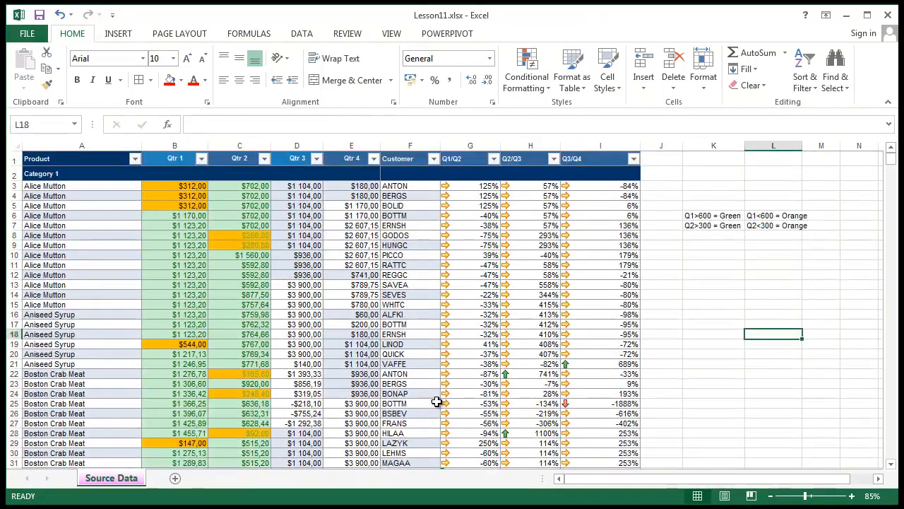
pyautogui.click(461, 213)
pyautogui.click(521, 214)
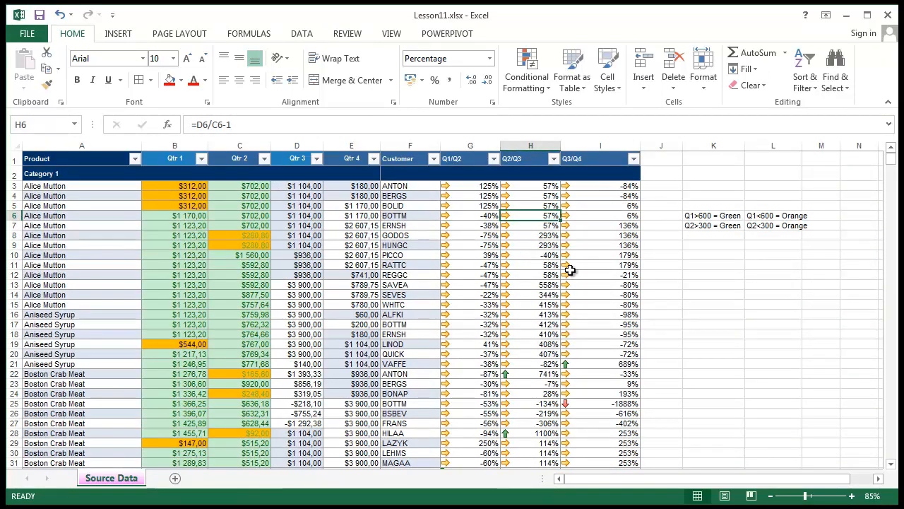
pyautogui.click(601, 266)
pyautogui.moveTo(458, 191); pyautogui.dragTo(619, 462)
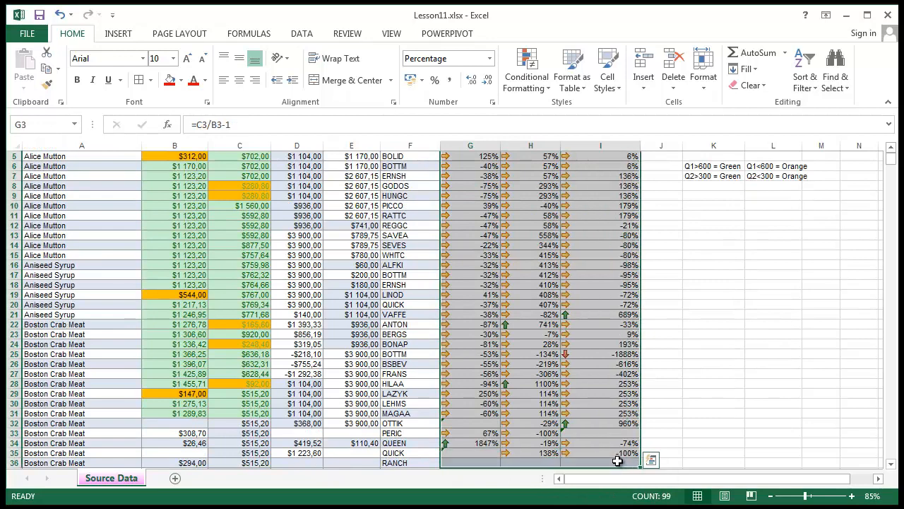
pyautogui.click(845, 346)
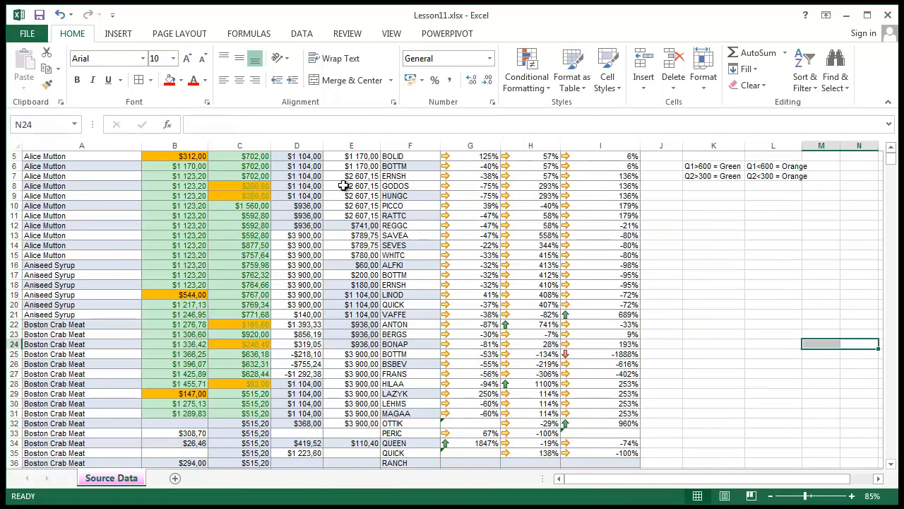
pyautogui.scroll(2, 601, 341)
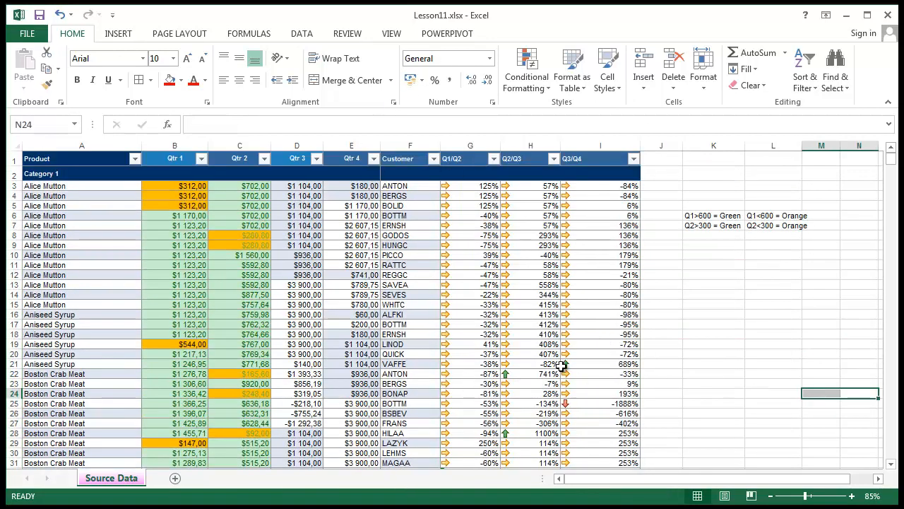
pyautogui.click(600, 245)
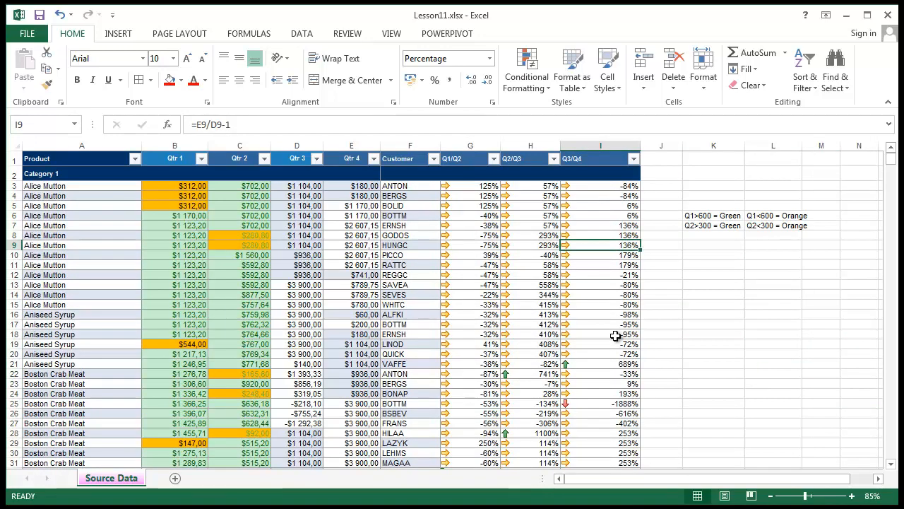
pyautogui.click(520, 285)
pyautogui.scroll(-1, 597, 253)
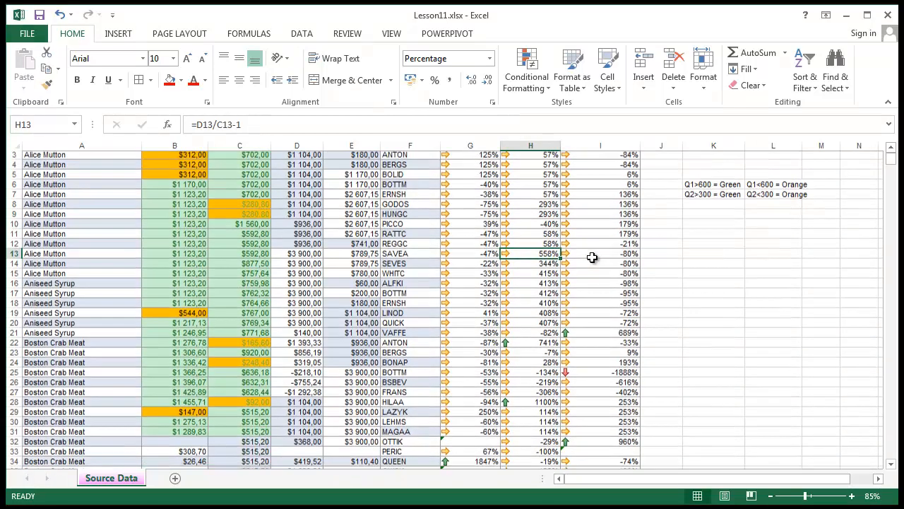
pyautogui.scroll(-1, 592, 257)
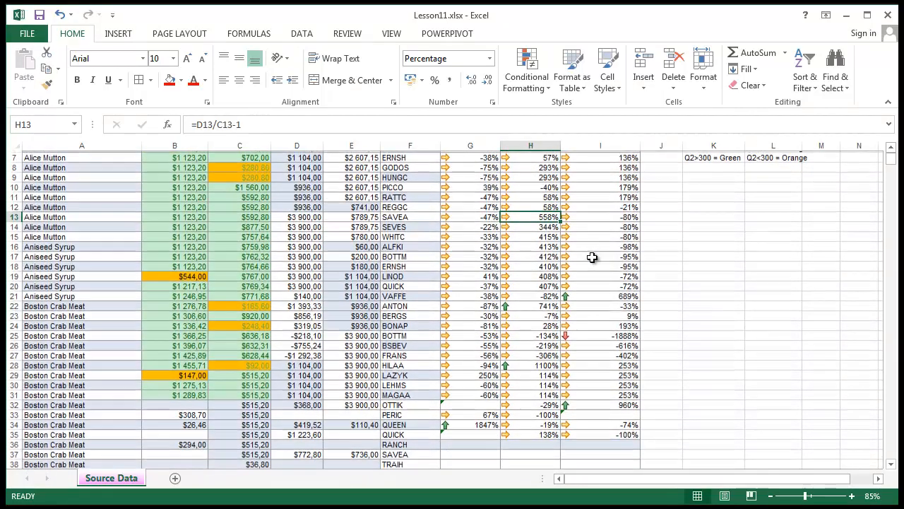
# - Fill the Qtr 4 value 3900 from E25 into D25, and check the arrow icons in the quarter comparison columns
pyautogui.click(586, 336)
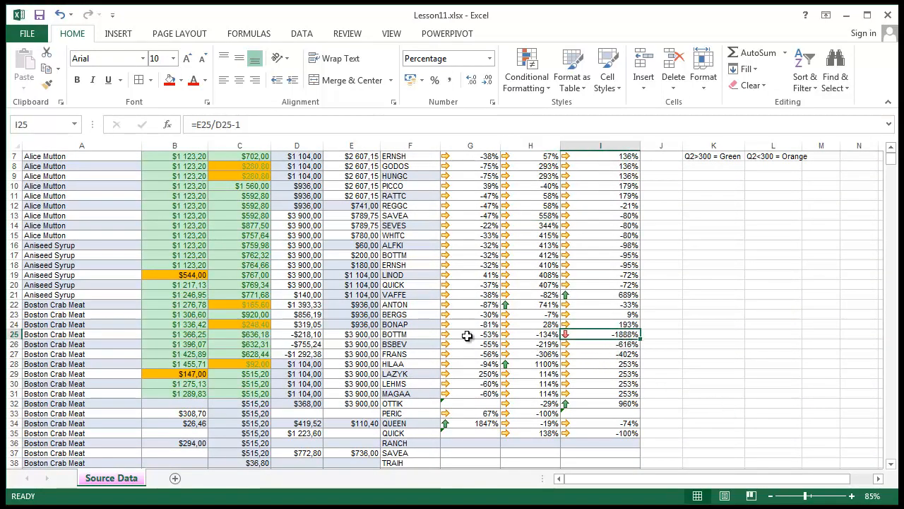
pyautogui.click(328, 337)
pyautogui.moveTo(382, 339); pyautogui.dragTo(297, 337)
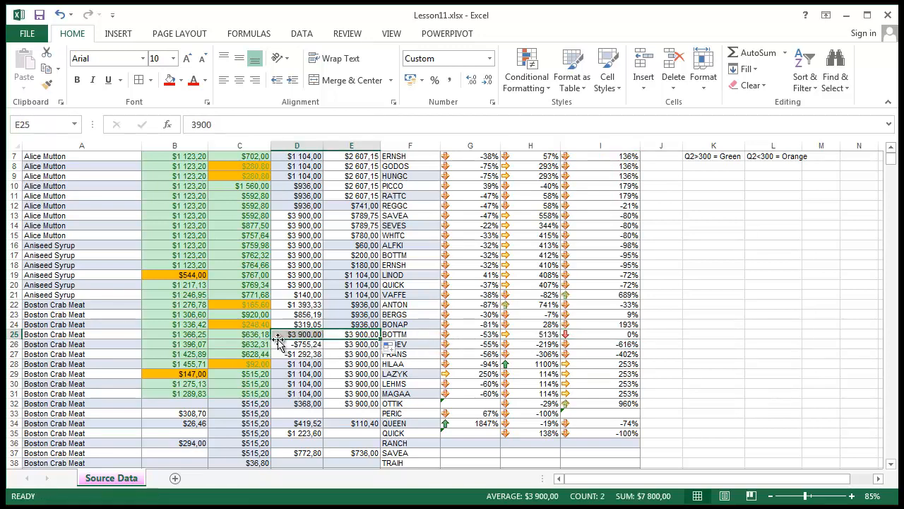
pyautogui.click(645, 335)
pyautogui.click(633, 345)
pyautogui.click(627, 326)
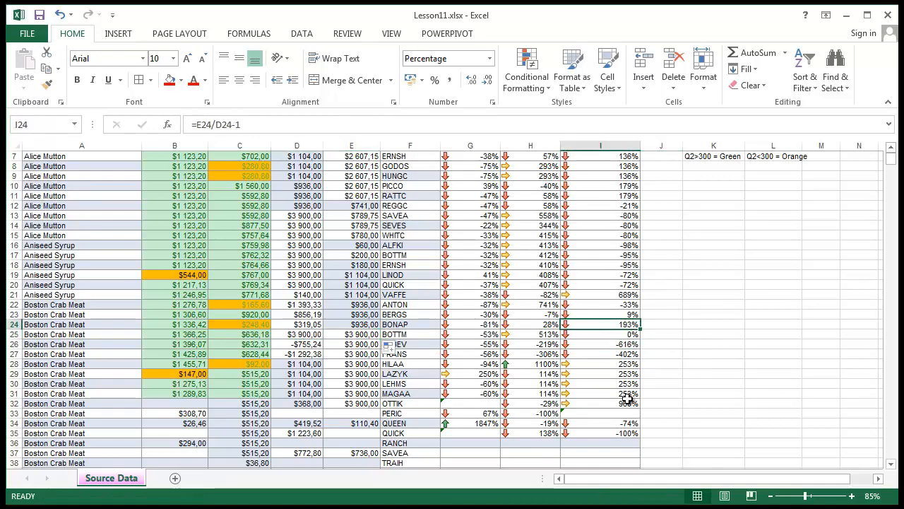
pyautogui.scroll(2, 628, 403)
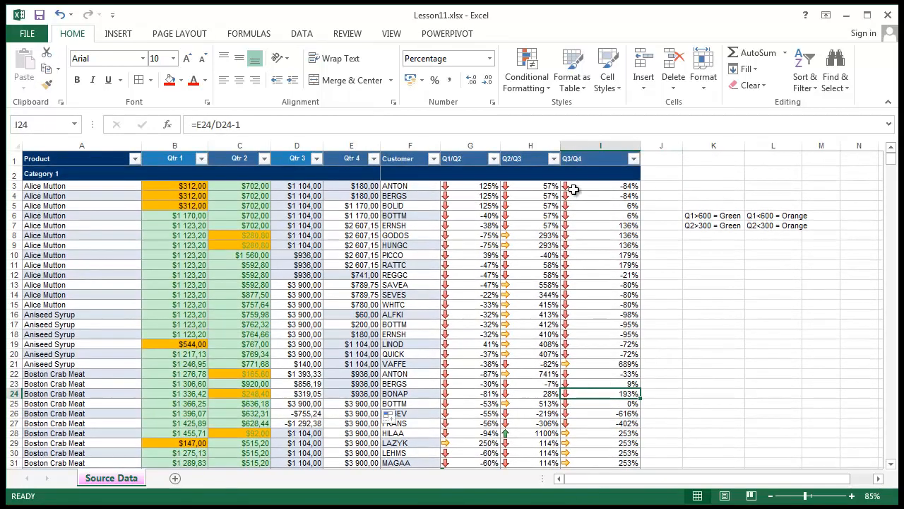